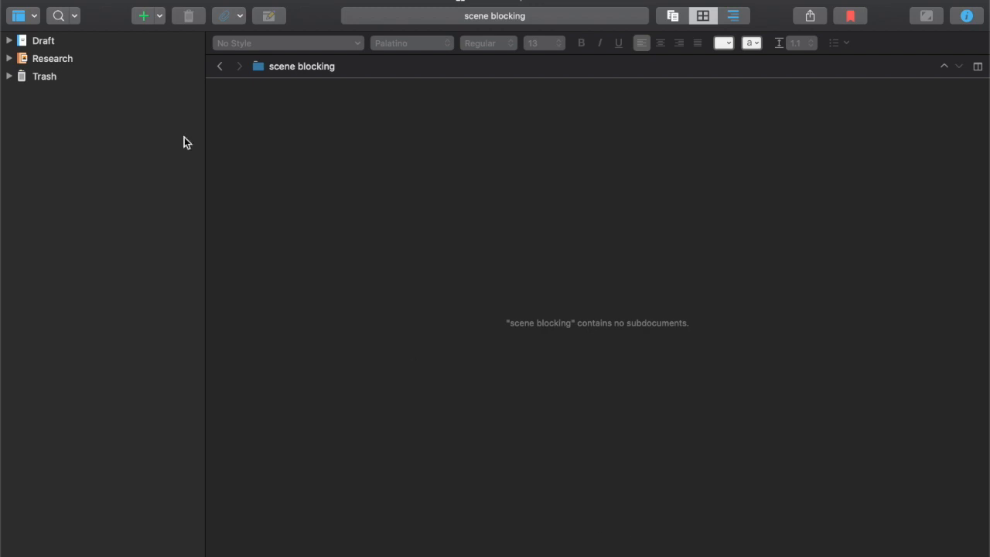
Create a folder named "scene blocking" inside the Research section
left_click(9, 58)
left_click(65, 63)
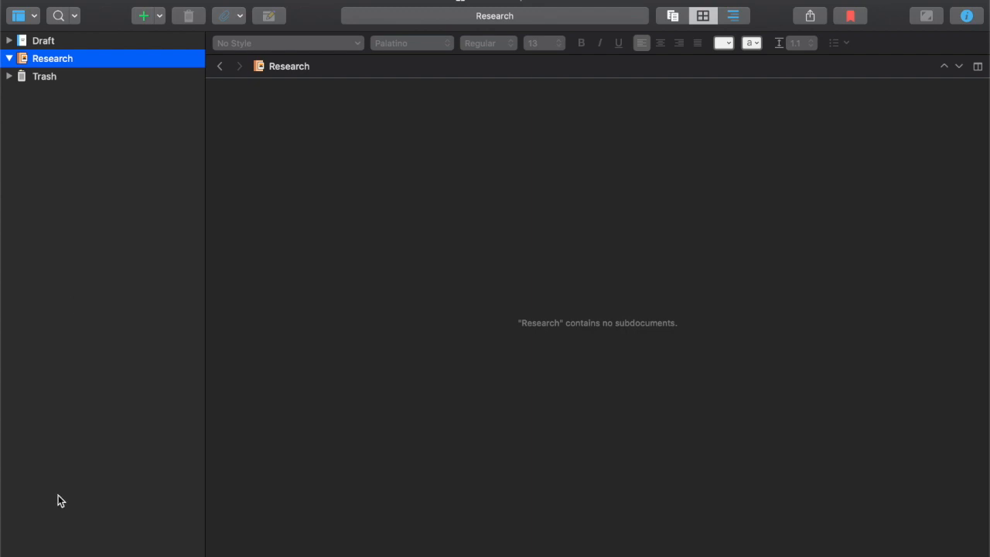
key("alt+super+n")
type("sce")
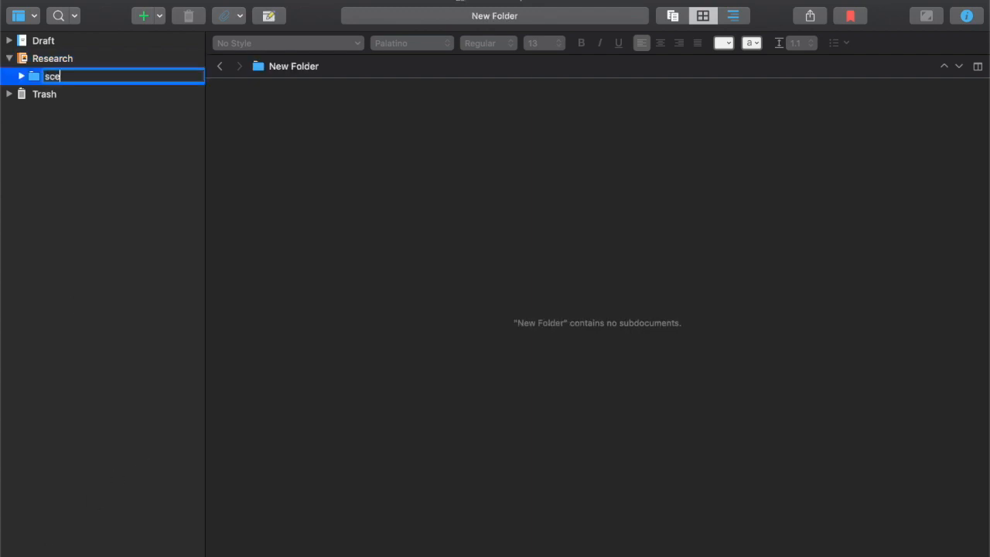
type("ne blocking")
key("Return")
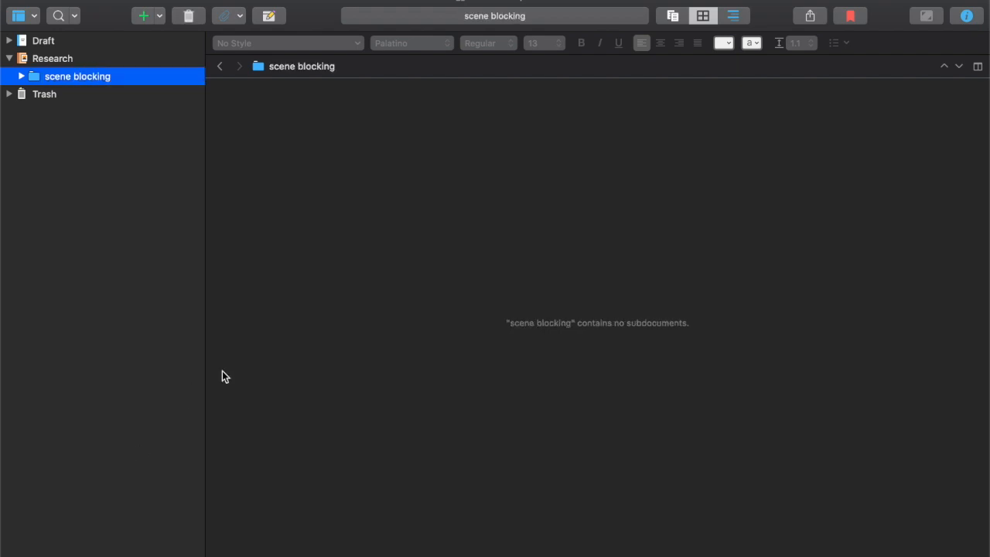
Add a text document named "bethany 1" inside the scene blocking folder
left_click(21, 76)
key("super+n")
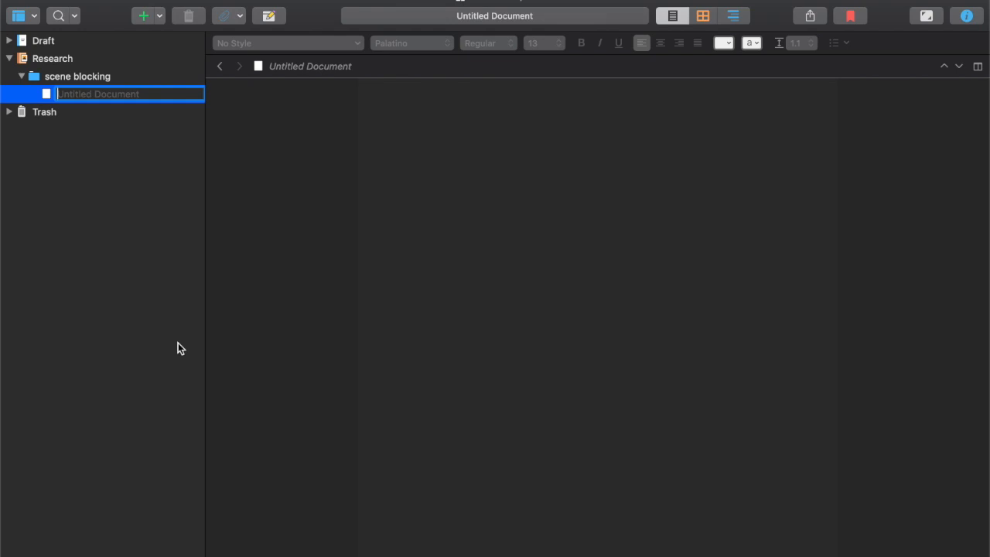
type("bethany 1")
key("Return")
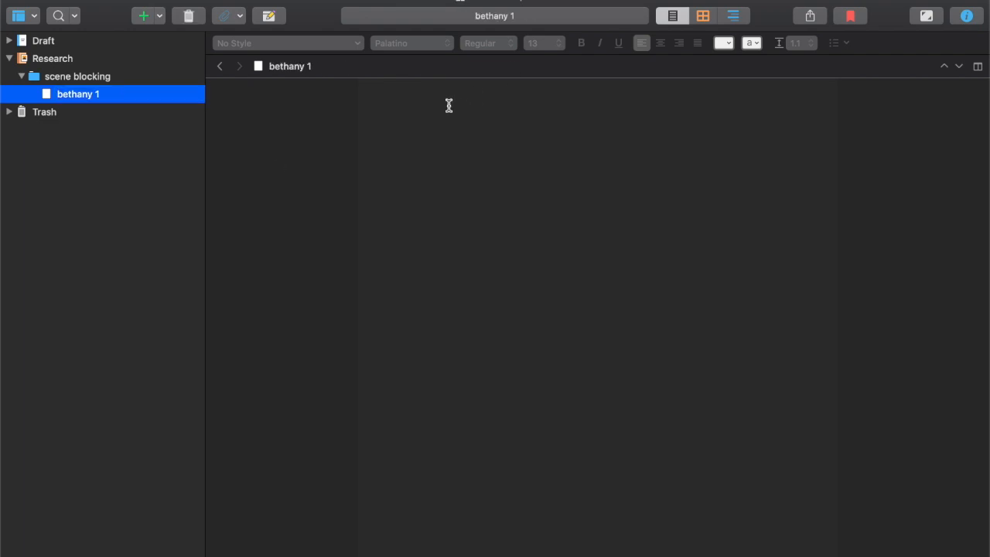
Write "Bethany gets into an argument with her parents while doing her nails. She storms off." in the bethany 1 document
left_click(409, 104)
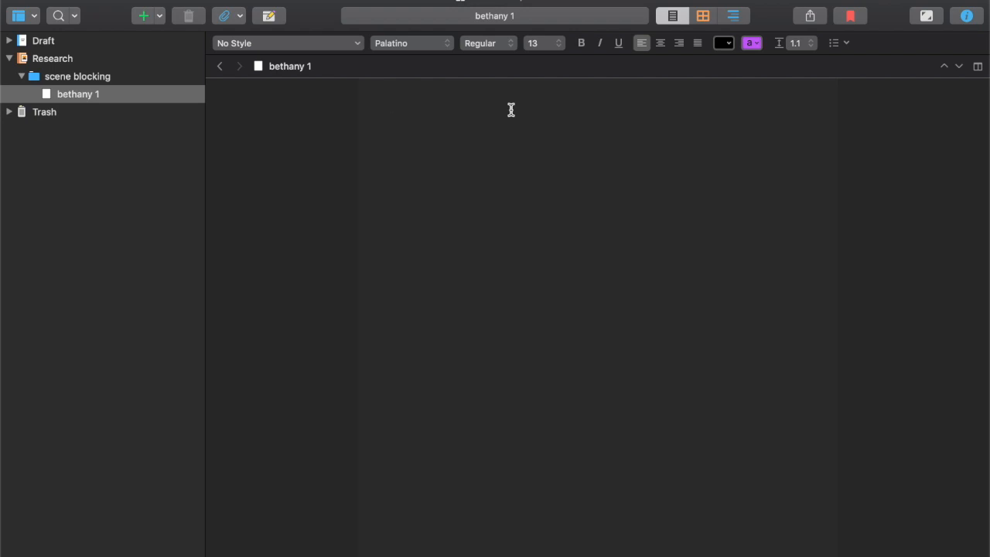
type("Bethany gets into an ar")
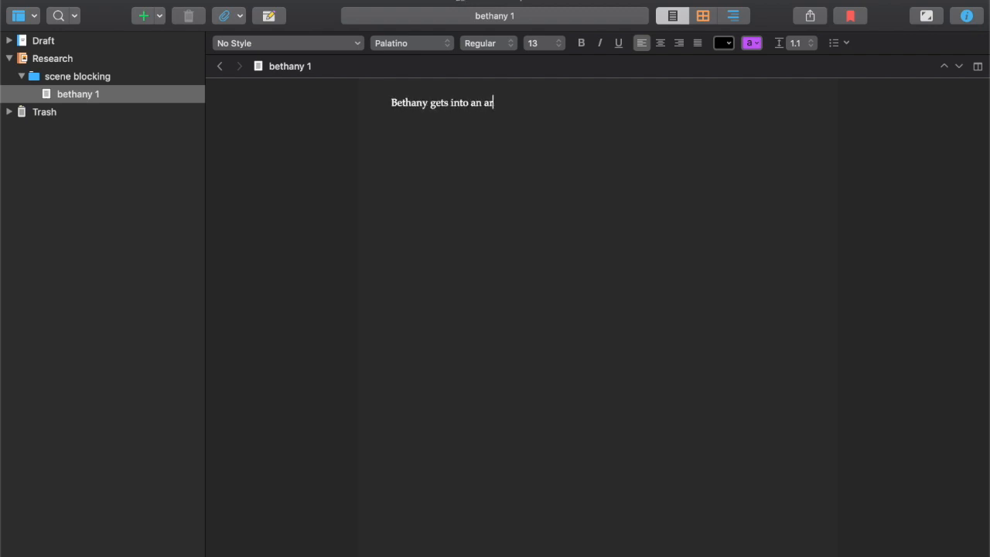
type("gument with her ")
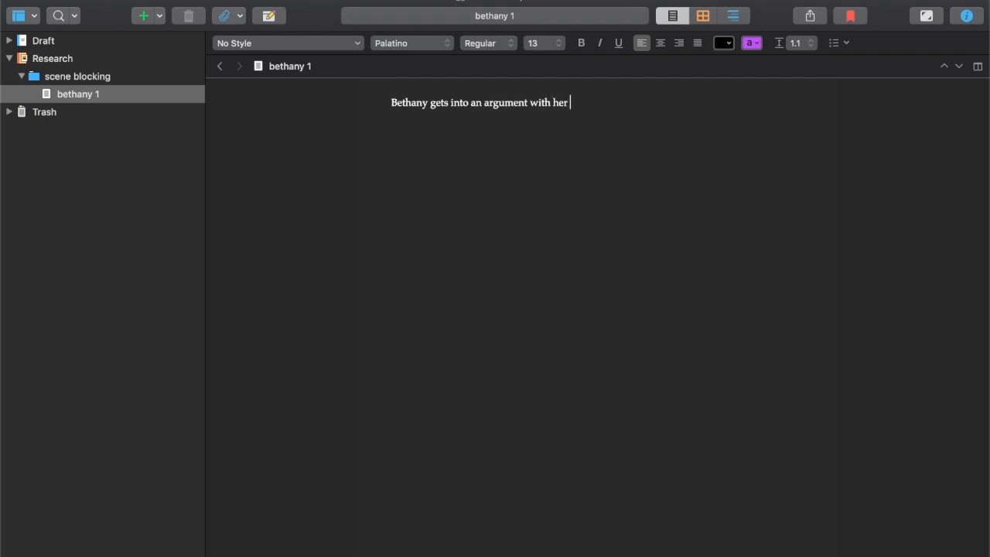
type("parents while doing her na")
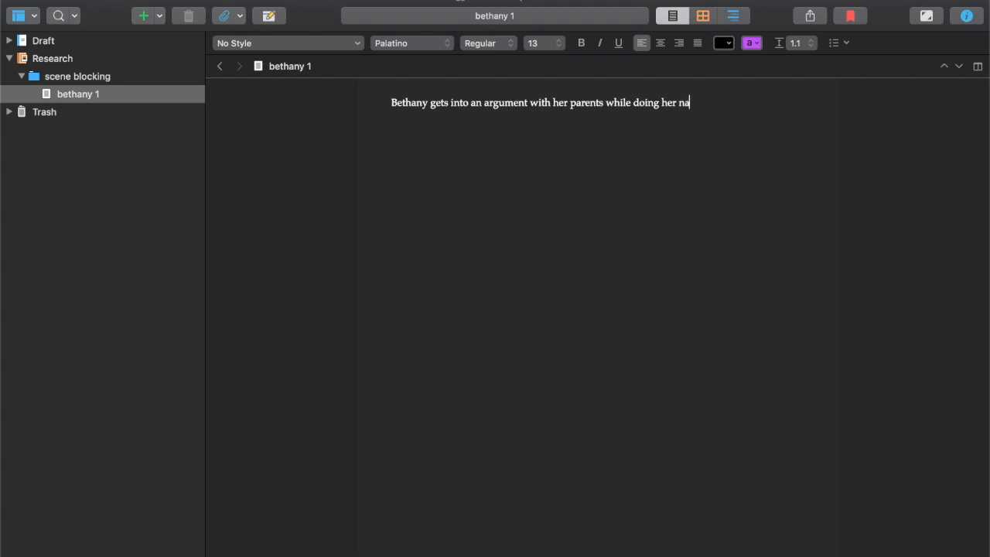
type("ils. She storms off.")
Add a second text document named "bethany 2" below bethany 1 and start editing its body
key("super+n")
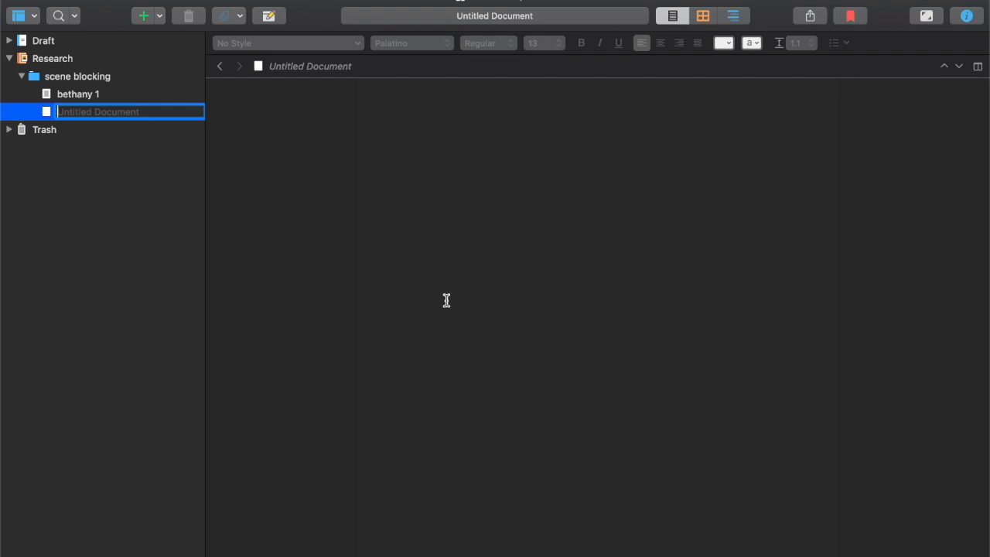
type("bethany 2")
left_click(470, 85)
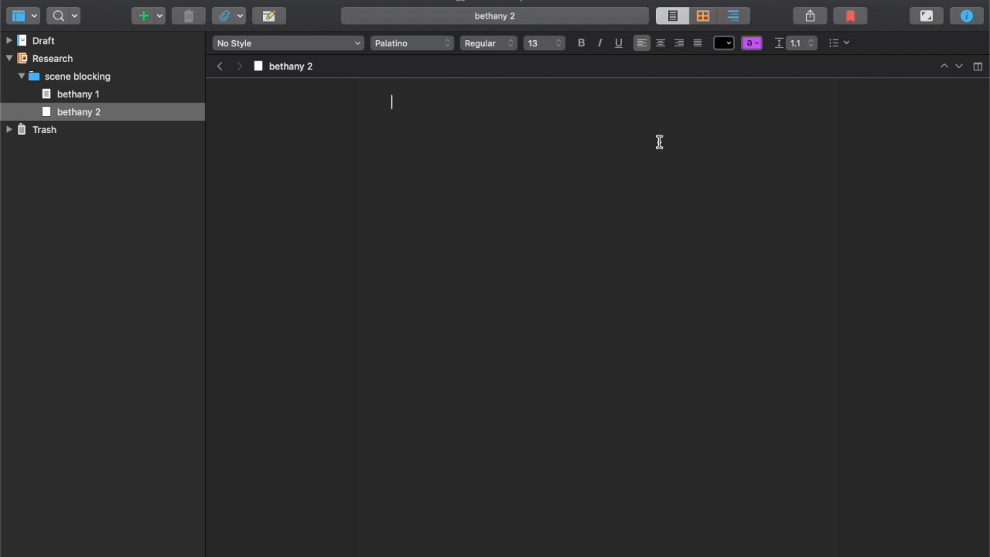
Write "Bethany is walking to her friends house at night and gets kidnapped by the killer." in the bethany 2 document
type("Bethany ")
type("is walking to her f")
type("irne")
key("BackSpace")
key("BackSpace")
key("BackSpace")
key("BackSpace")
type("riends house")
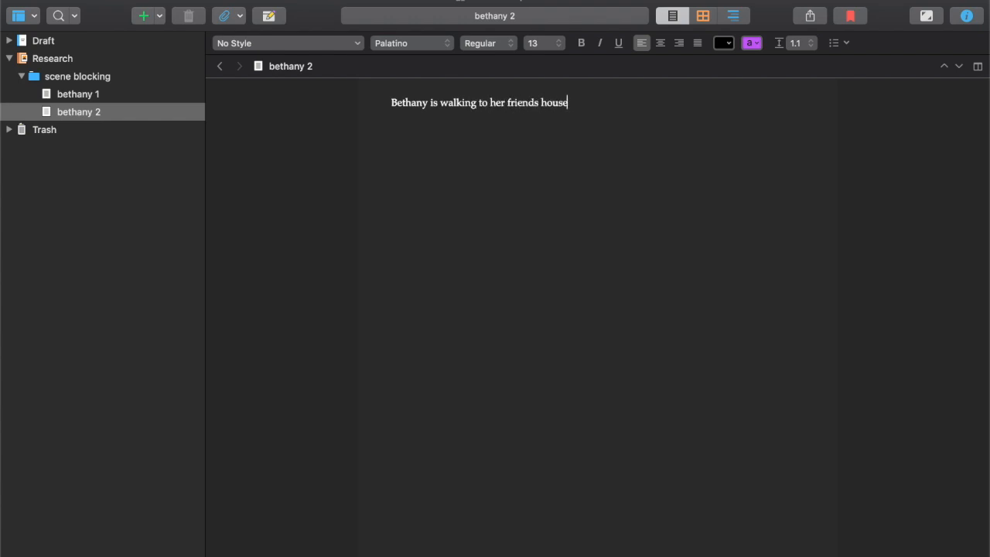
type(" at night and gets kidnap")
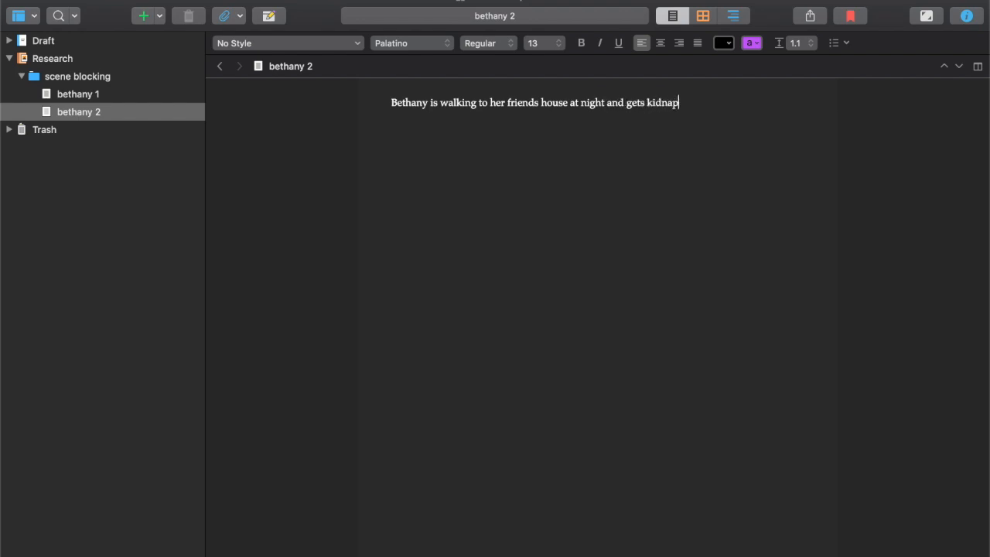
type("ped by the killer.")
Add a document named "killer 1" and write "Killer has Bethany bound up and is beginning his ritual to kill her." in it
key("super+n")
type("killer 1")
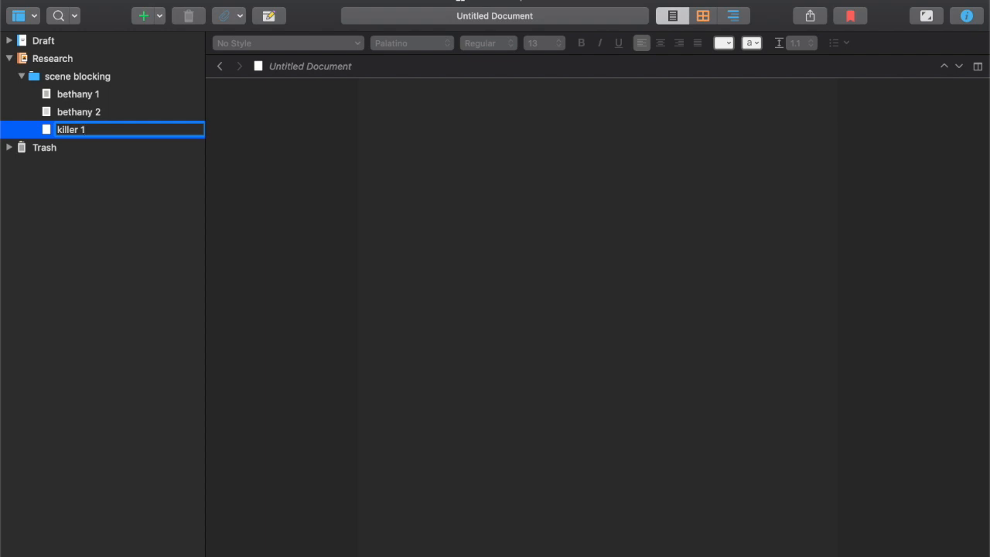
key("Return")
left_click(460, 116)
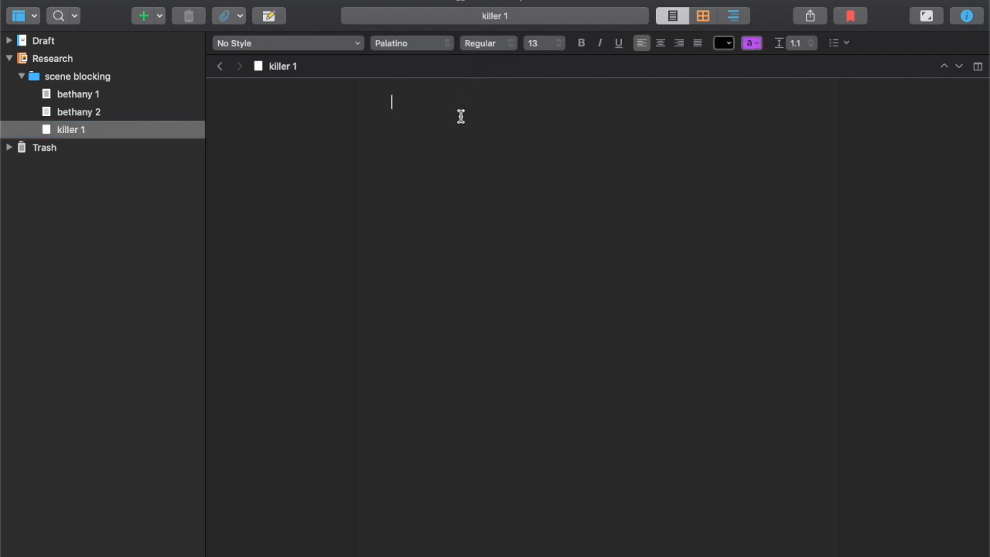
type("Killer has Bethany bound up and is beginning his ritual to kill her.")
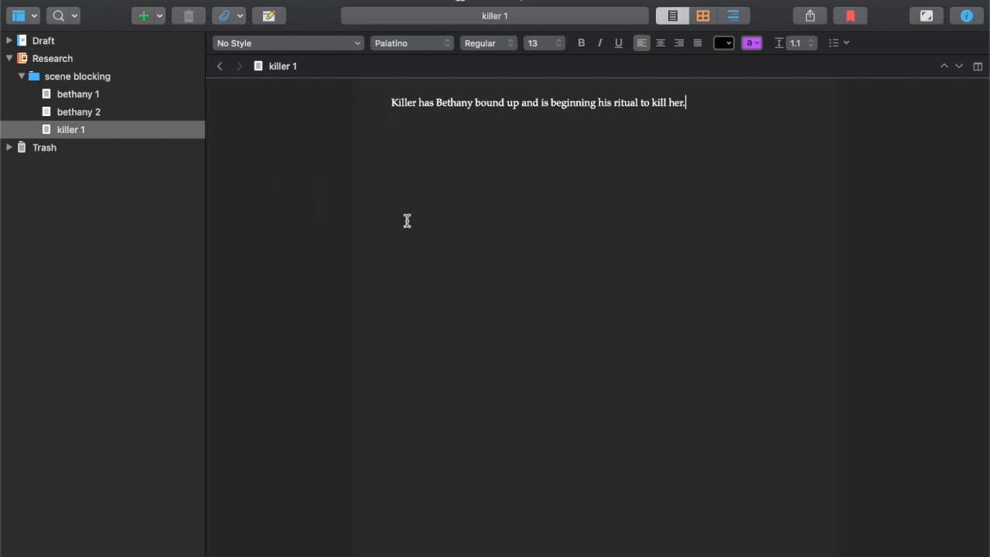
On the scene blocking corkboard, move the killer 1 card between bethany 1 and bethany 2, and return it to the end
left_click(88, 82)
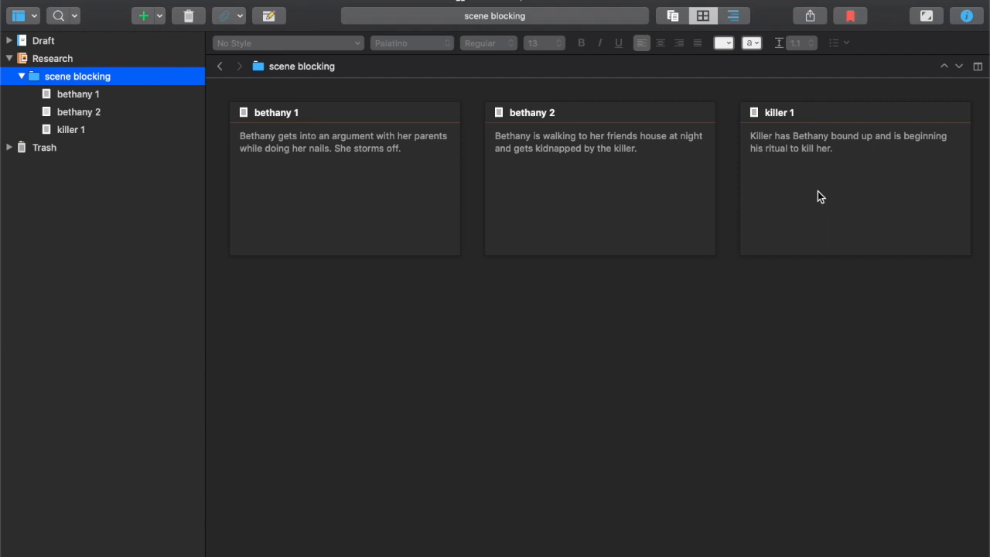
left_click_drag(817, 191, 469, 244)
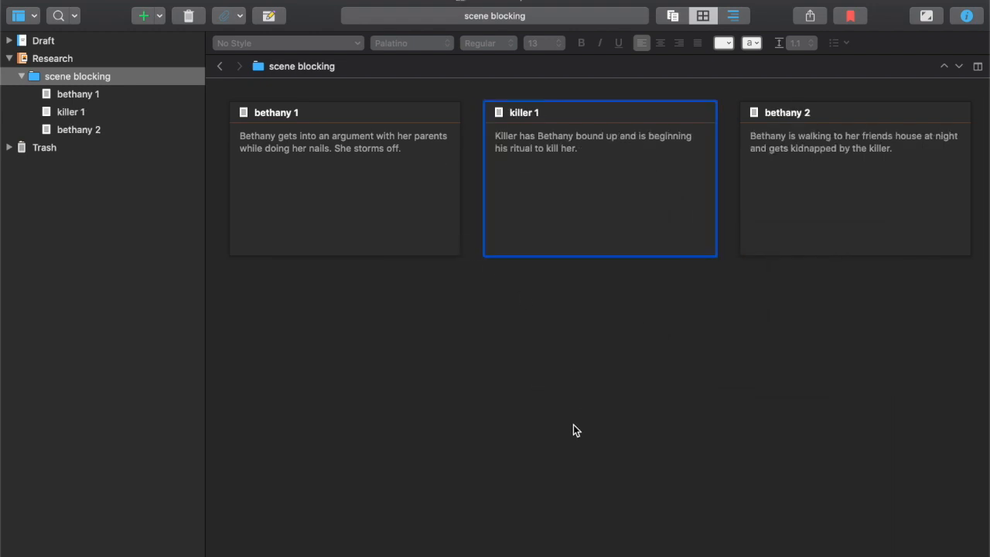
left_click(690, 490)
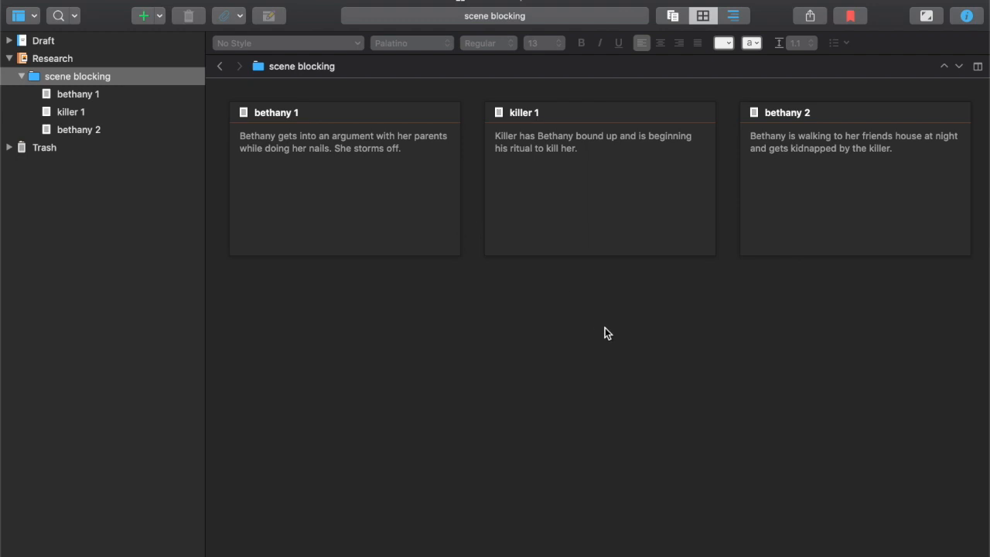
left_click_drag(580, 232, 871, 255)
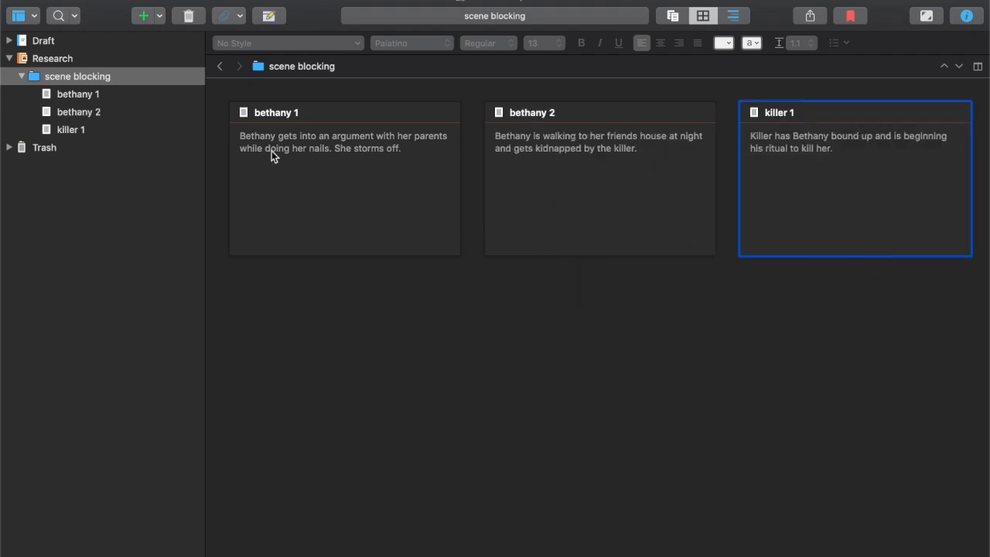
left_click(573, 401)
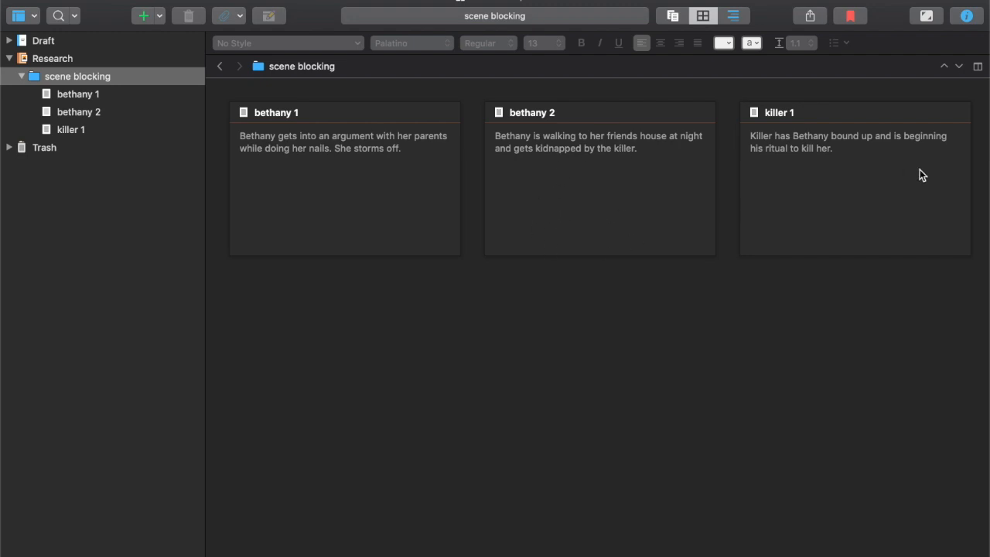
Open the killer 1 document from its card and add "Important Notes:" below the scene description, separated by a blank line
left_click(818, 208)
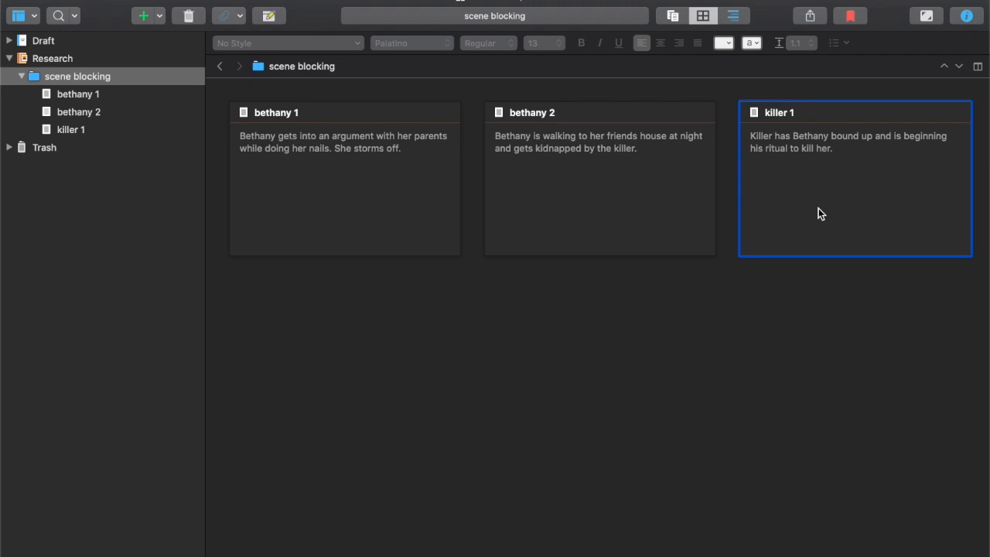
double_click(818, 208)
type("Killer has Bethany bound up and is beginning his ritual to kill her.")
double_click(754, 112)
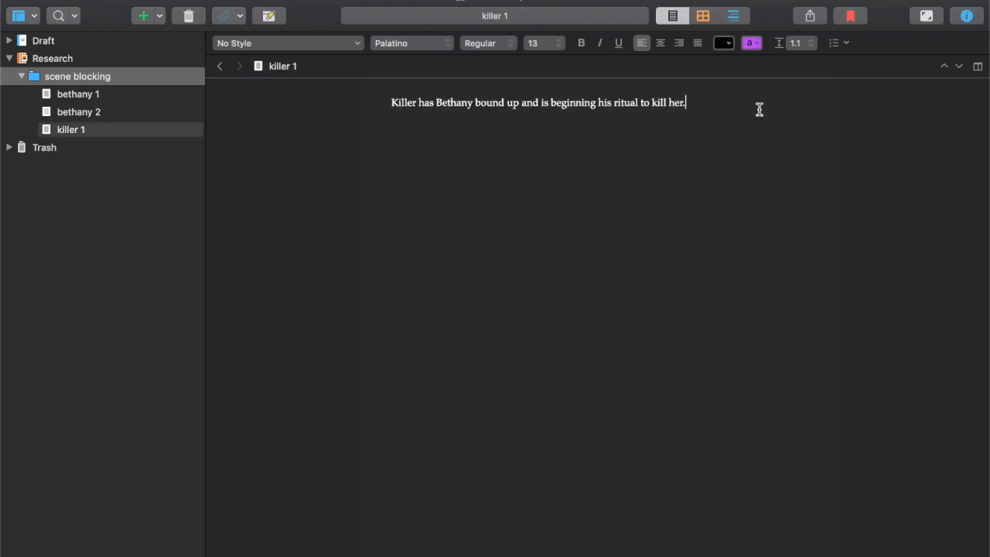
key("Return")
key("Return")
type("Important Notes:")
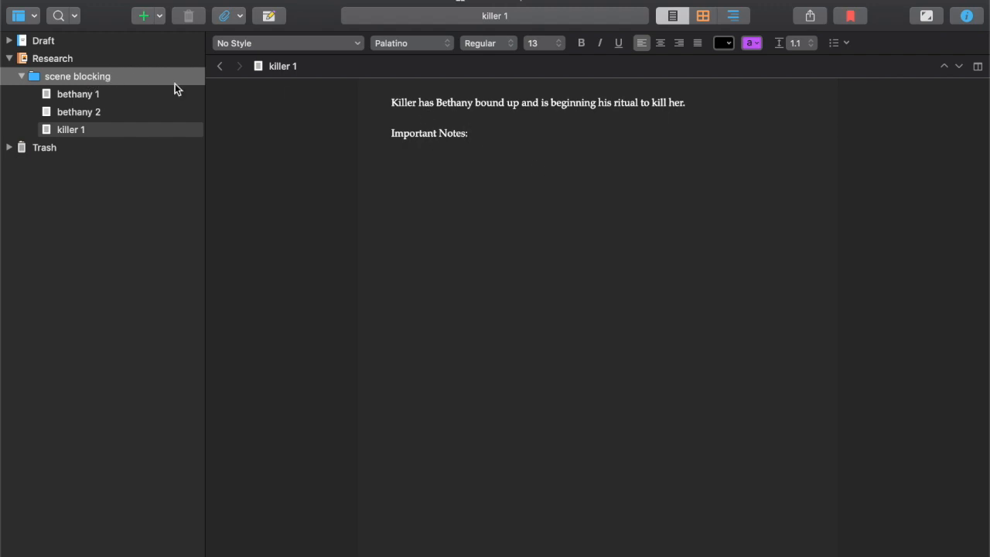
Insert six page breaks between the scene description and the "Important Notes:" line in the killer 1 document
left_click(423, 114)
left_click(186, 0)
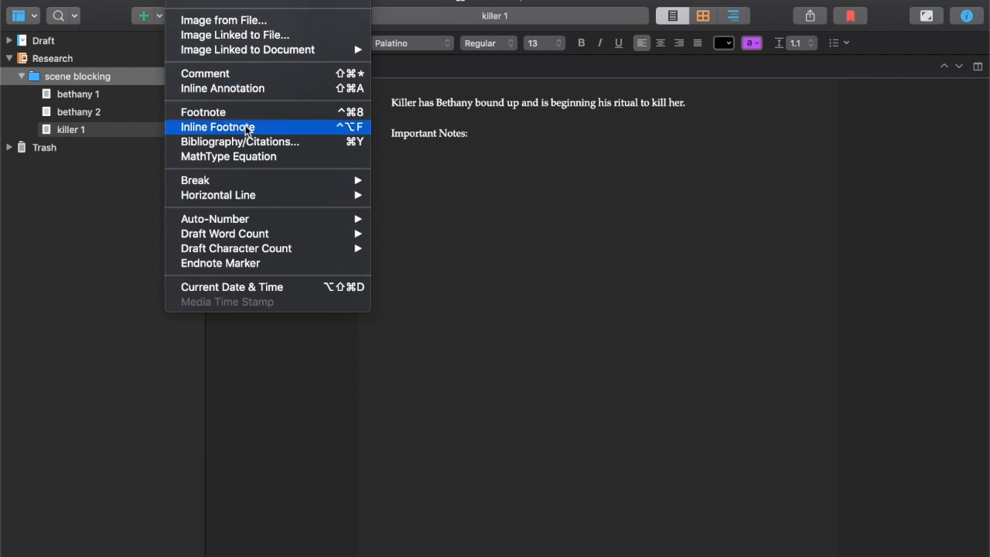
left_click(414, 194)
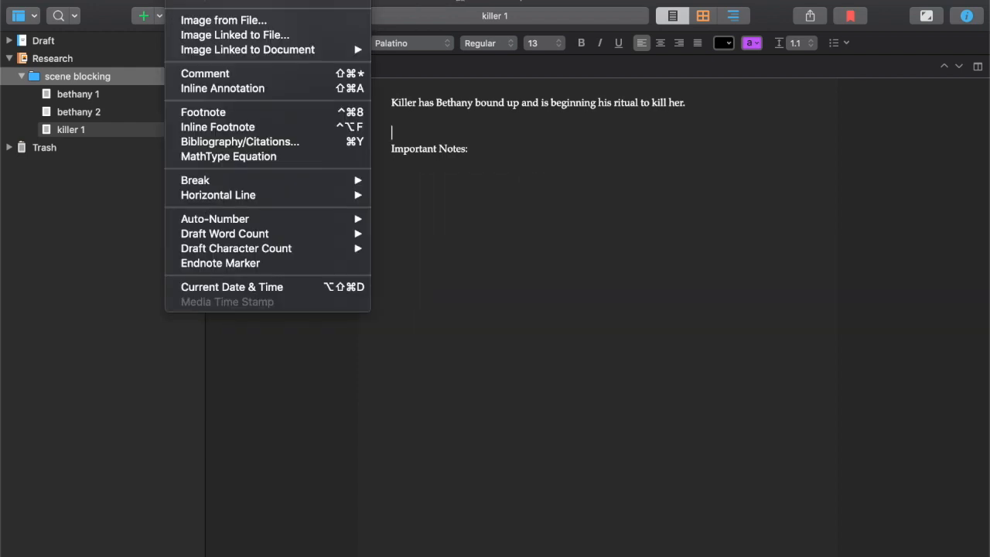
mouse_move(283, 183)
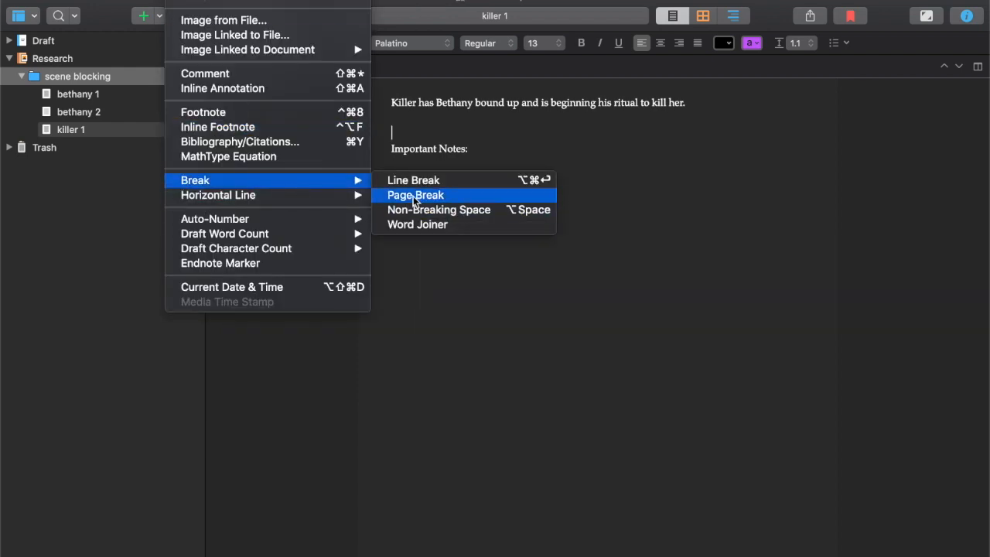
left_click(414, 198)
left_click(185, 2)
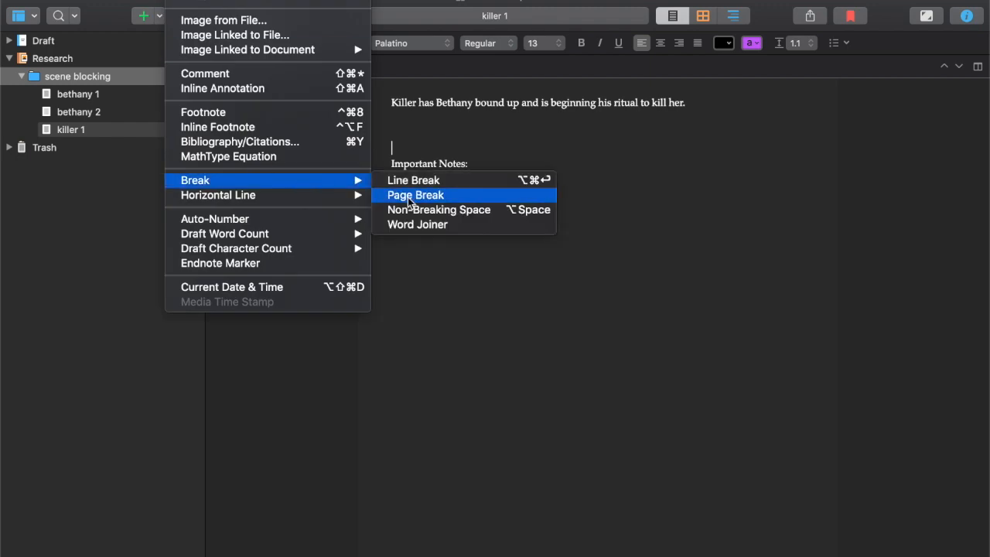
left_click(407, 197)
left_click(186, 1)
left_click(404, 199)
left_click(185, 2)
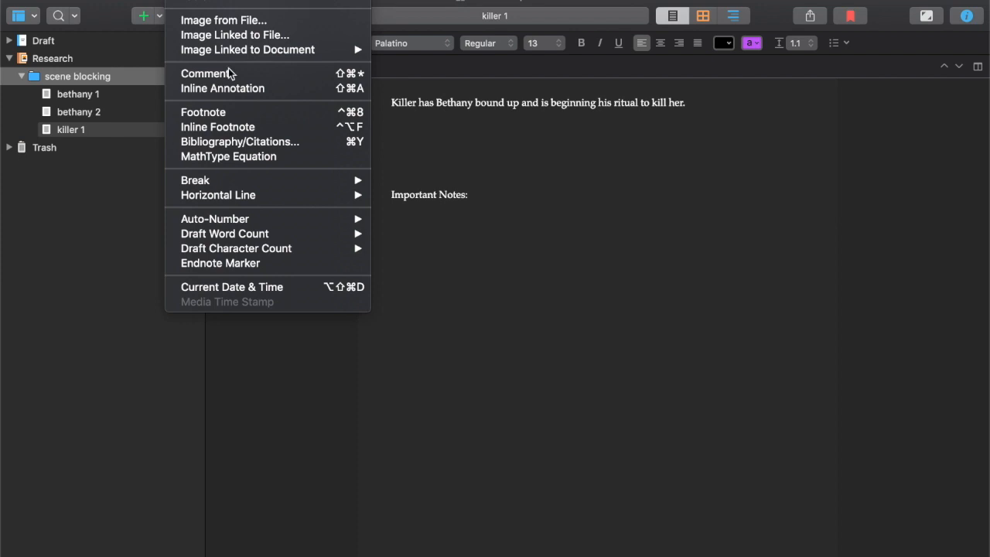
mouse_move(358, 183)
left_click(395, 194)
left_click(185, 1)
mouse_move(318, 184)
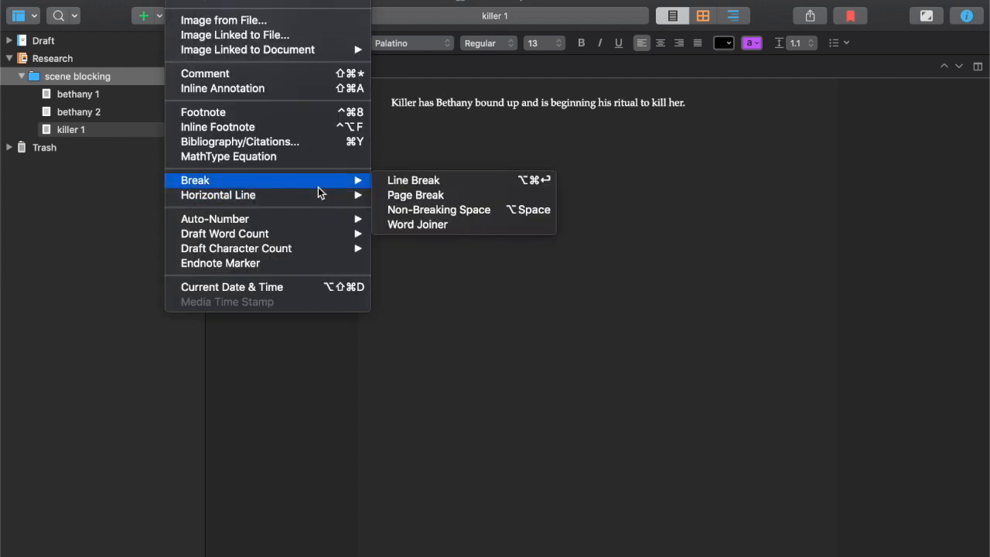
left_click(394, 196)
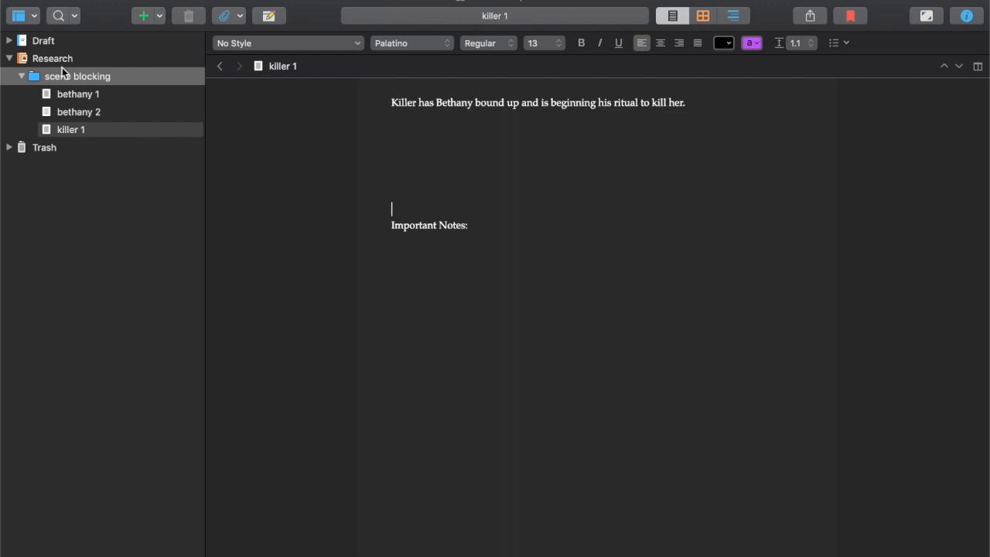
Check the killer 1 card on the scene blocking corkboard, and reopen its document at the end of "Important Notes:"
left_click(66, 75)
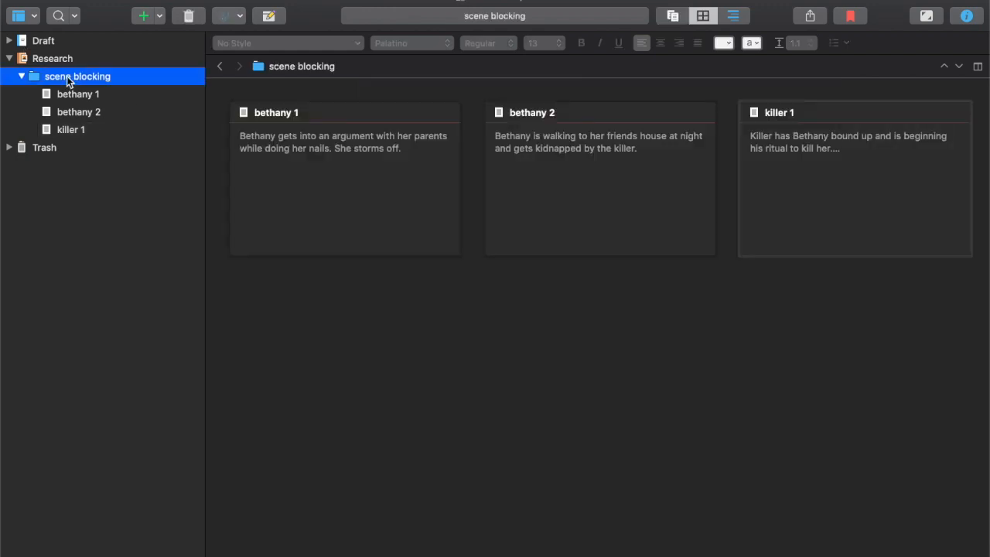
left_click(800, 287)
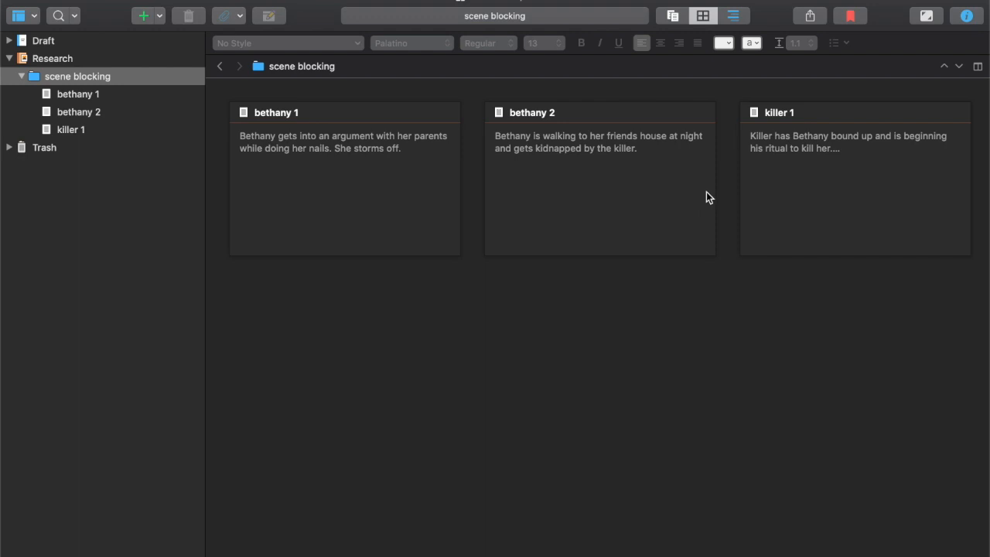
left_click(772, 115)
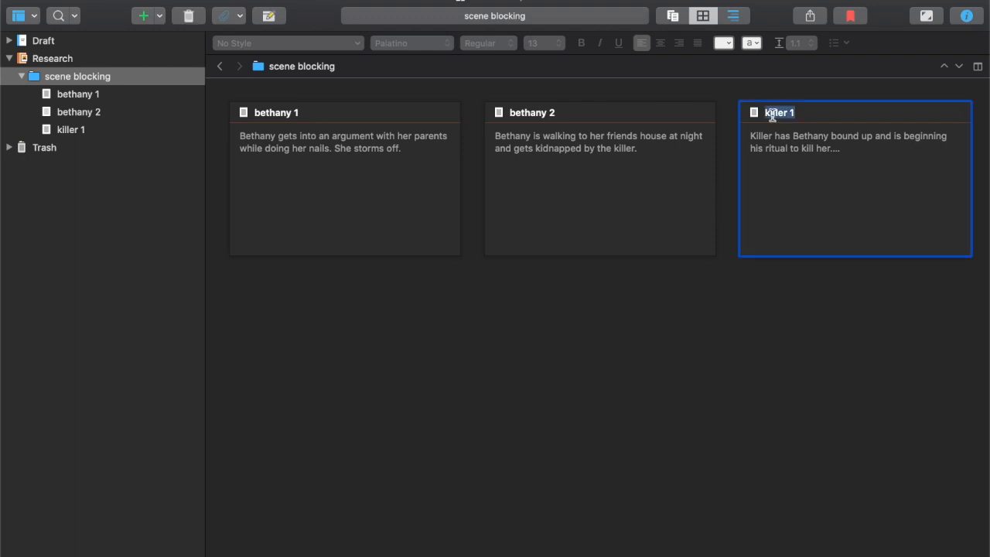
double_click(756, 114)
left_click(479, 242)
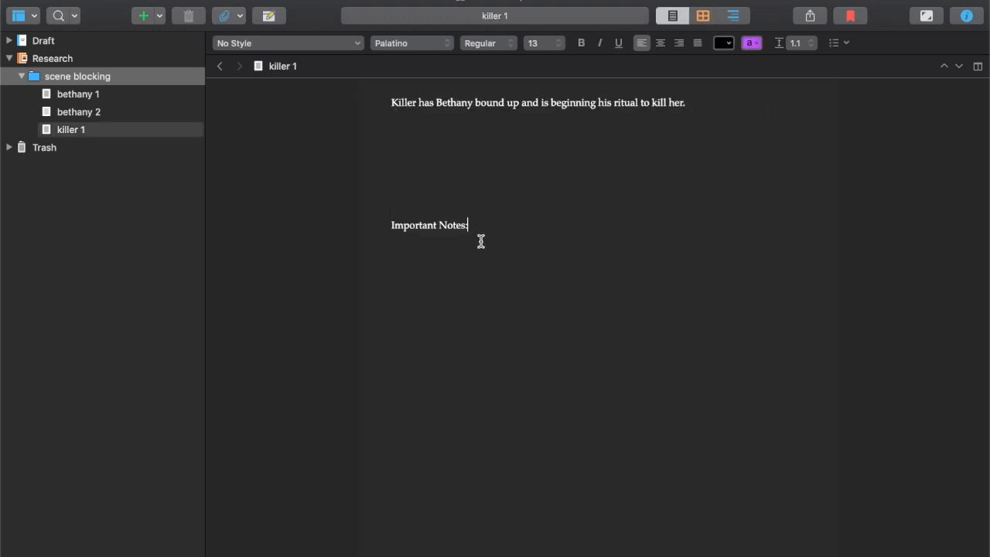
Add the line "- Third person limited - bethany's pov (get into her emotions)" under "Important Notes:" in the killer 1 document
key("Return")
type("- Third person limited - bethany's po")
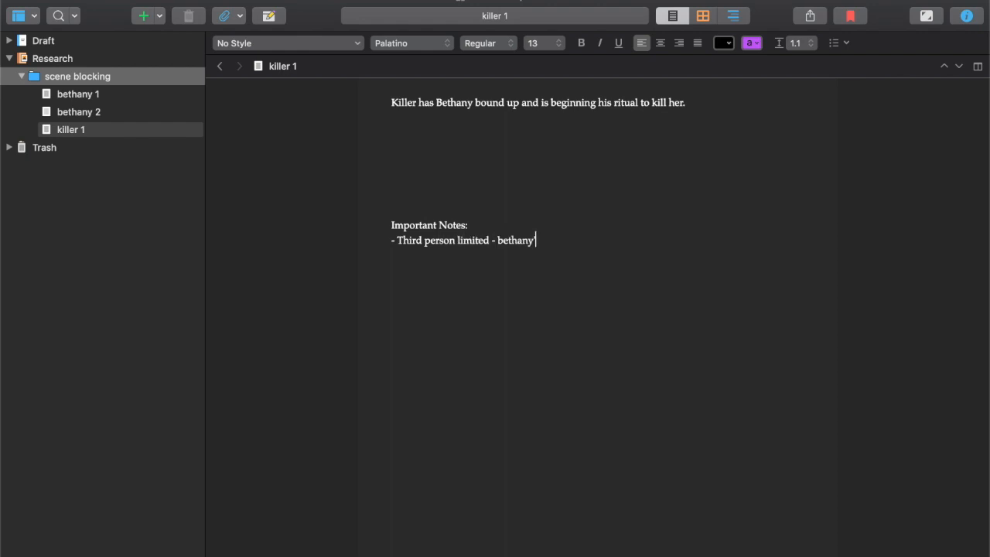
type("v (get inter")
key("BackSpace")
key("BackSpace")
type("o her m")
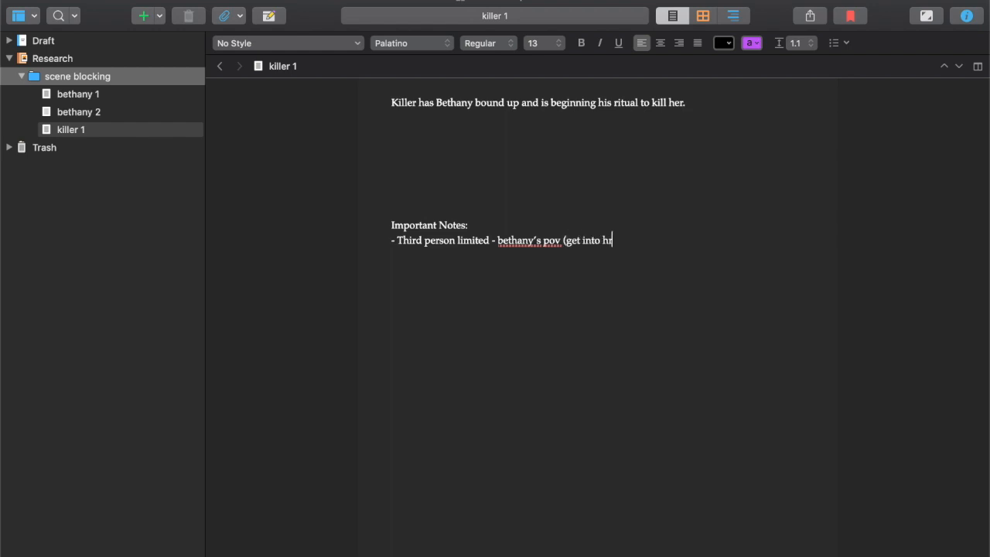
type("other")
key("BackSpace")
key("BackSpace")
key("BackSpace")
key("BackSpace")
key("BackSpace")
key("BackSpace")
type("emotions)")
Add a second note line reading "- Bethany has a metal nail file and can break her bonds (see bethany 1)"
key("Return")
type("- Bethany has ")
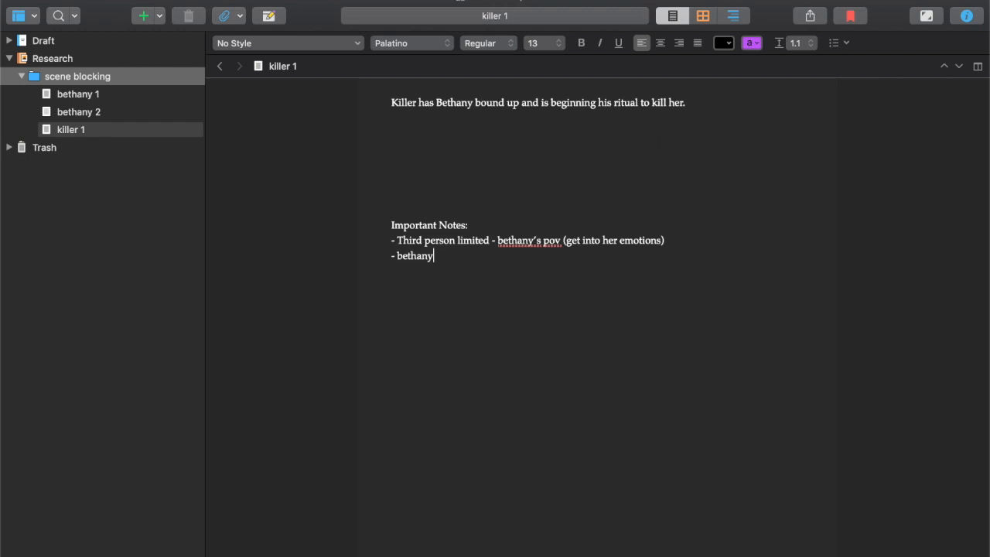
type("a metal nail file")
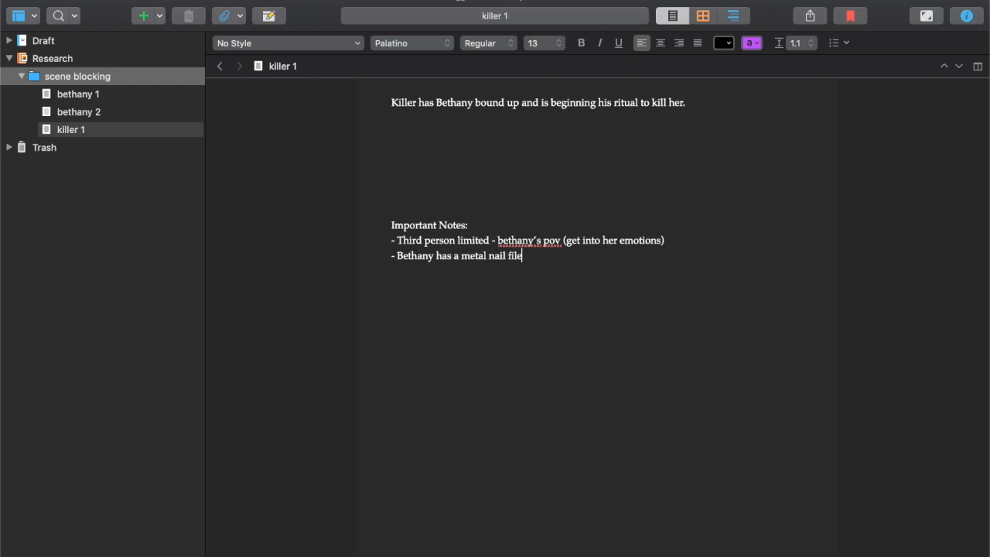
type("can break her bonds ")
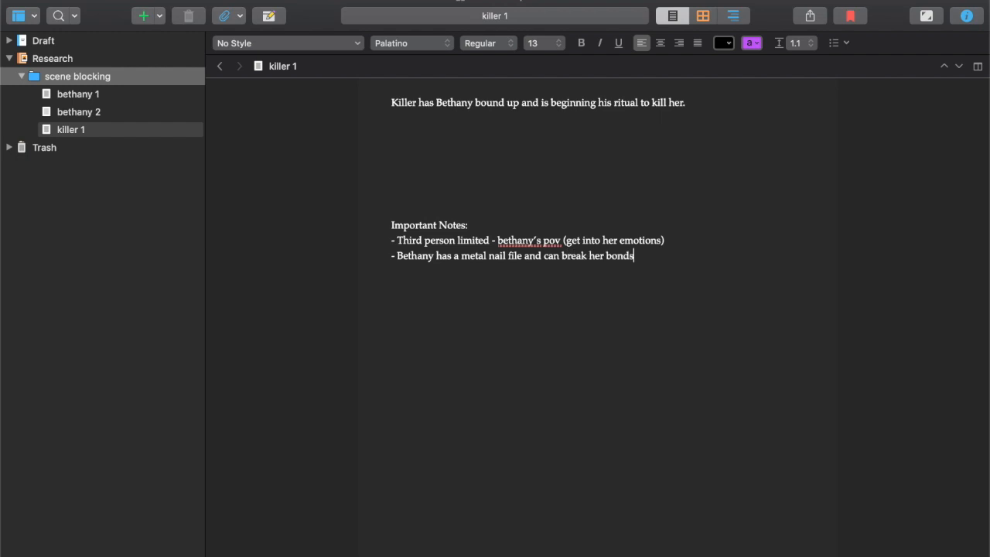
type("(see bethany 1)")
Link the words "bethany 1" in the nail file note to the bethany 1 document
left_click_drag(701, 256, 655, 258)
left_click(181, 0)
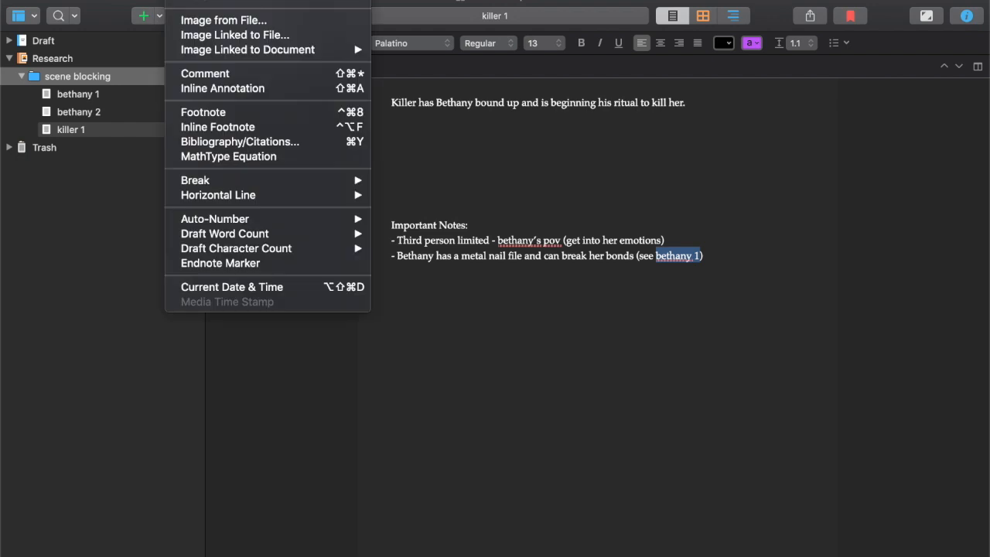
key("Escape")
right_click(688, 258)
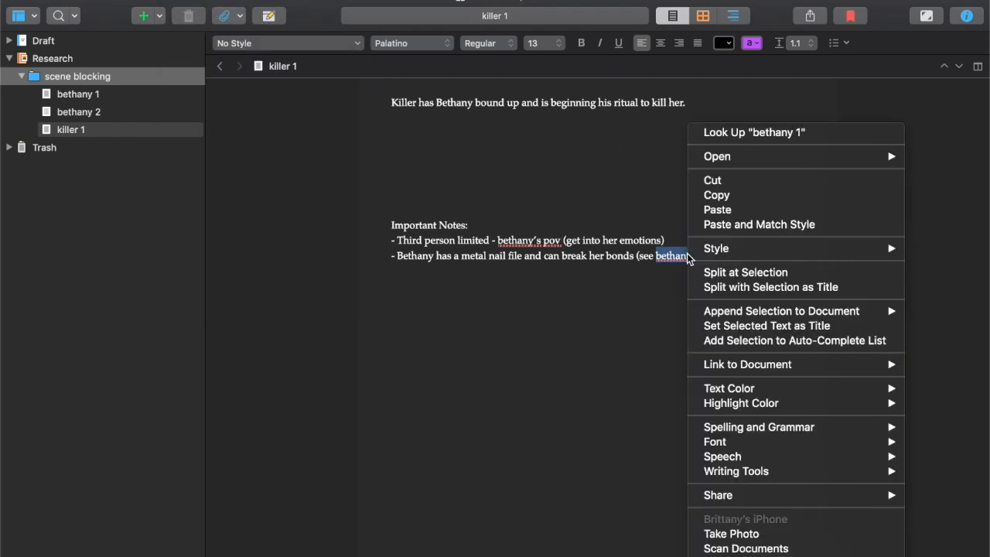
mouse_move(754, 367)
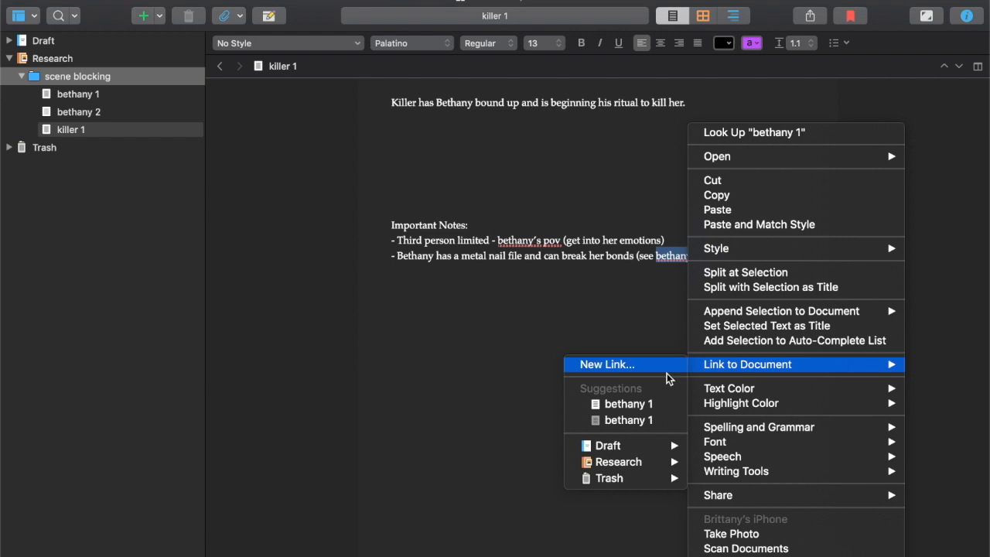
left_click(646, 404)
left_click(734, 262)
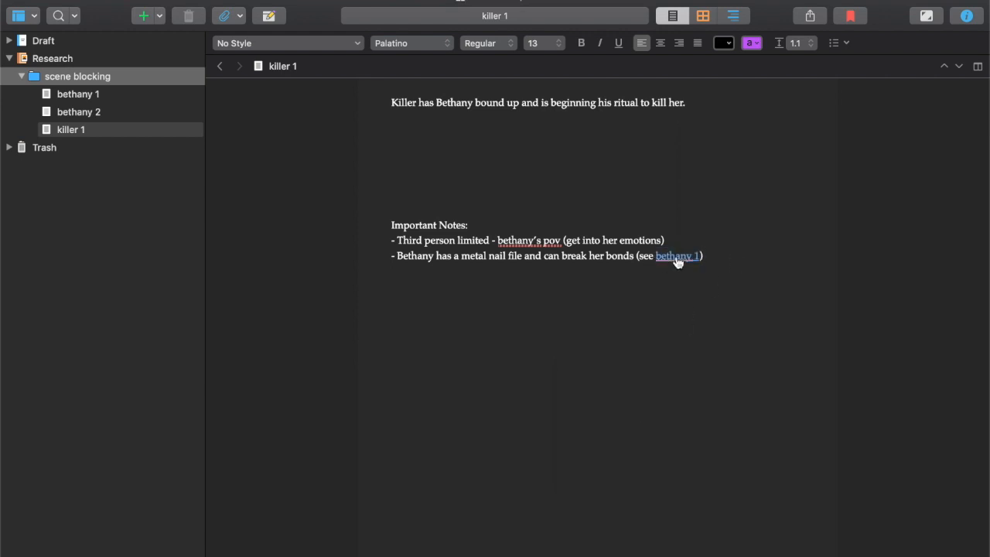
Compare the nail file note in killer 1 with the words "doing her nails" in the bethany 1 document
left_click_drag(489, 256, 543, 255)
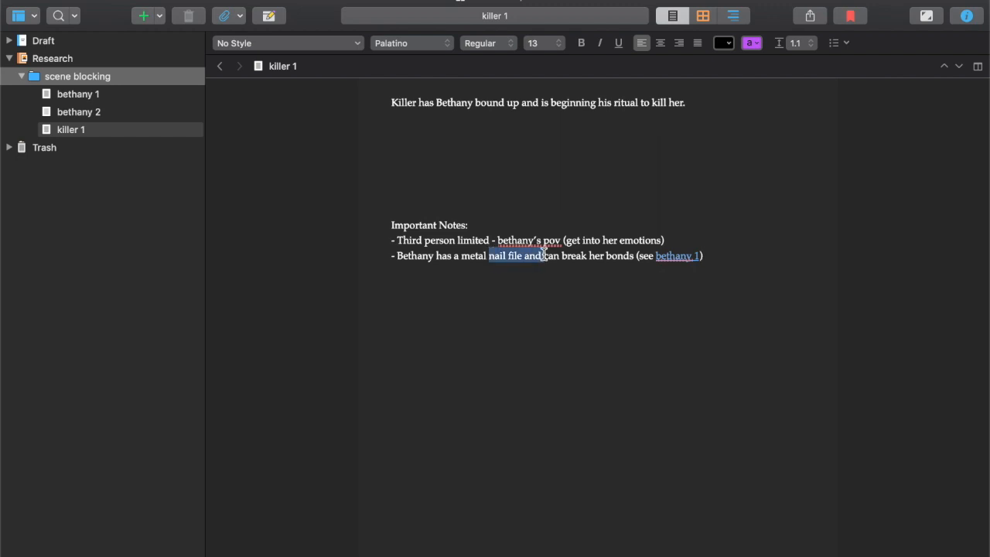
left_click(77, 96)
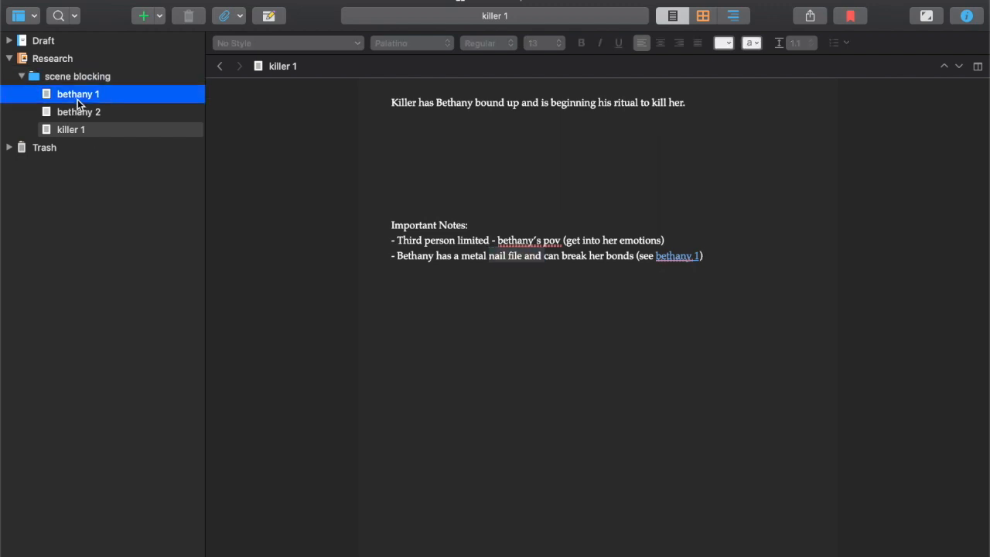
left_click_drag(634, 104, 698, 104)
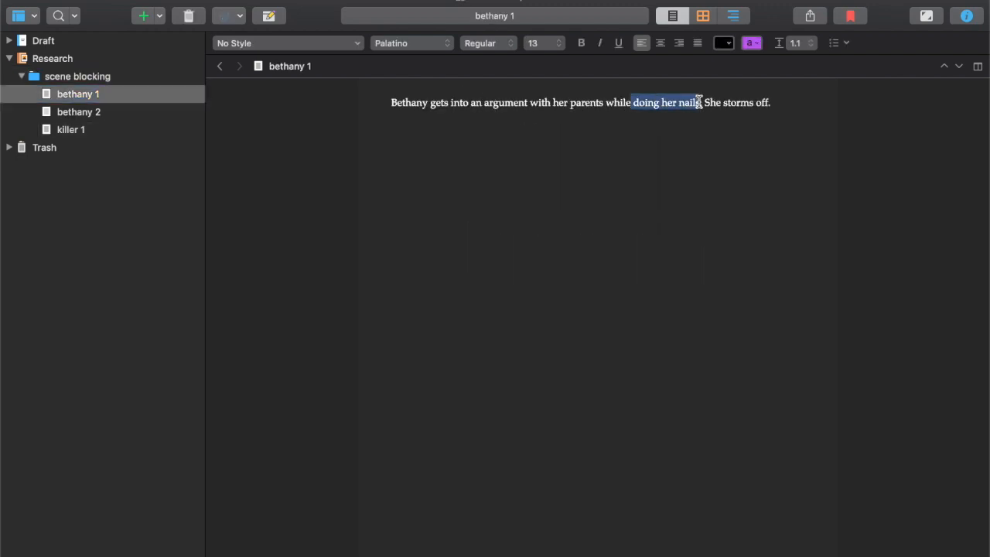
left_click(539, 112)
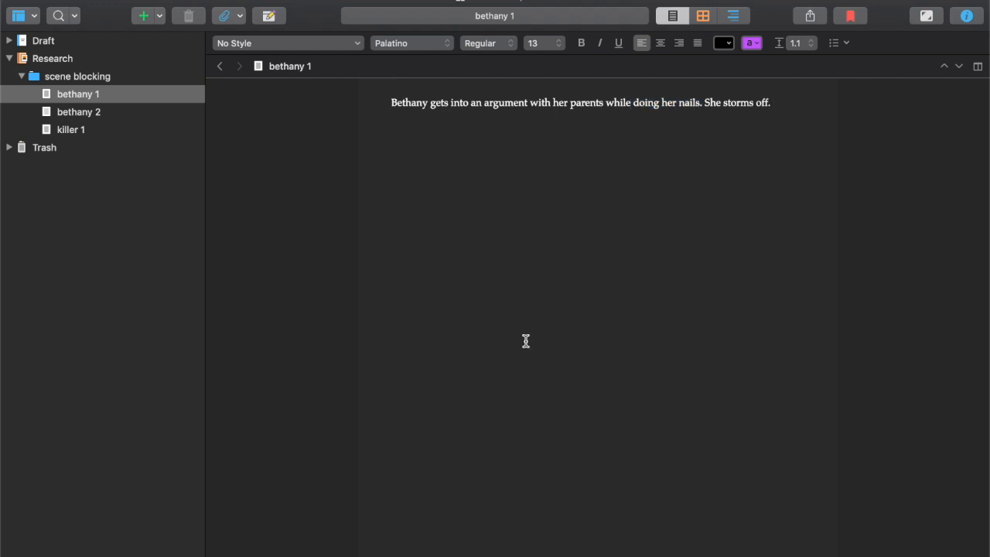
Return to killer 1, follow its bethany 1 link to show that document alongside, and place the cursor at the end of the nail file note
left_click(75, 128)
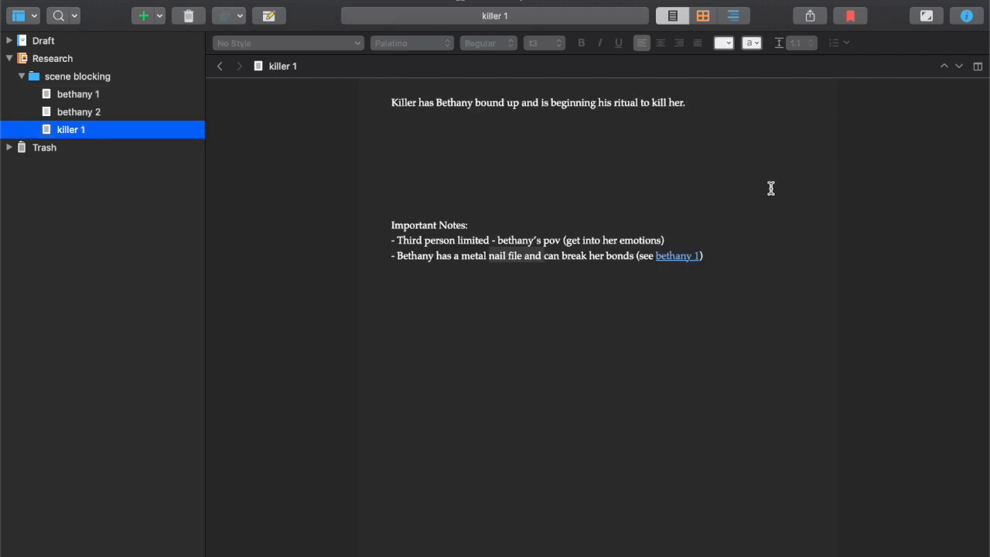
left_click(677, 255)
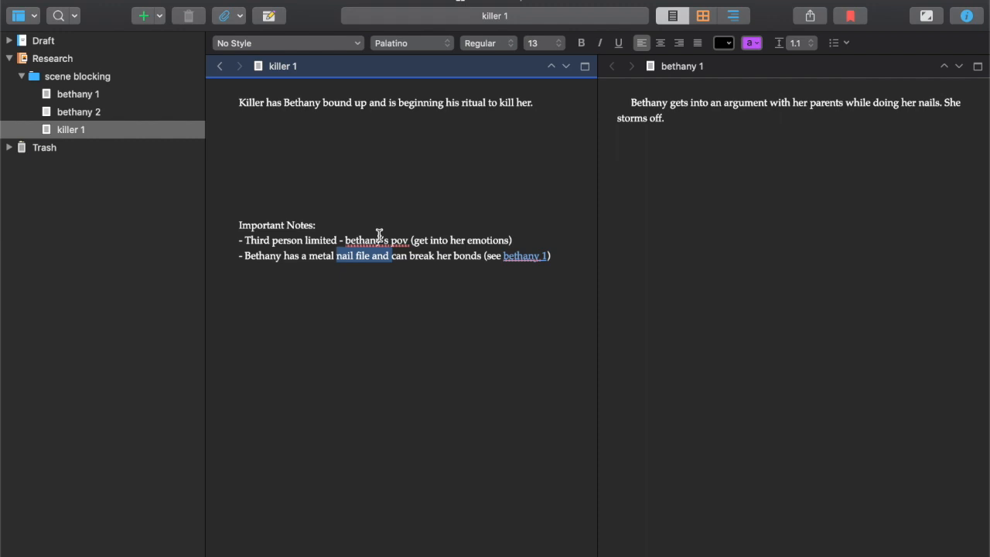
left_click(555, 254)
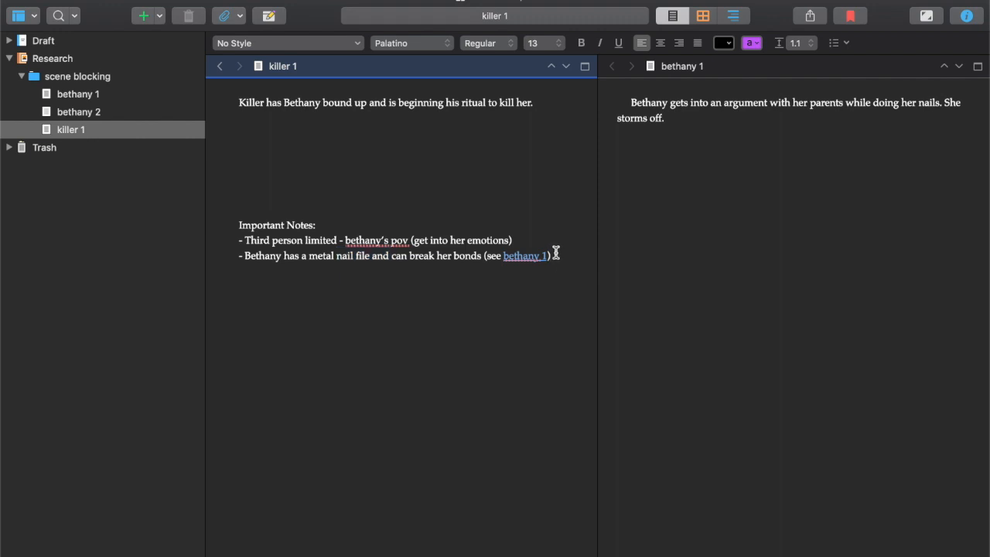